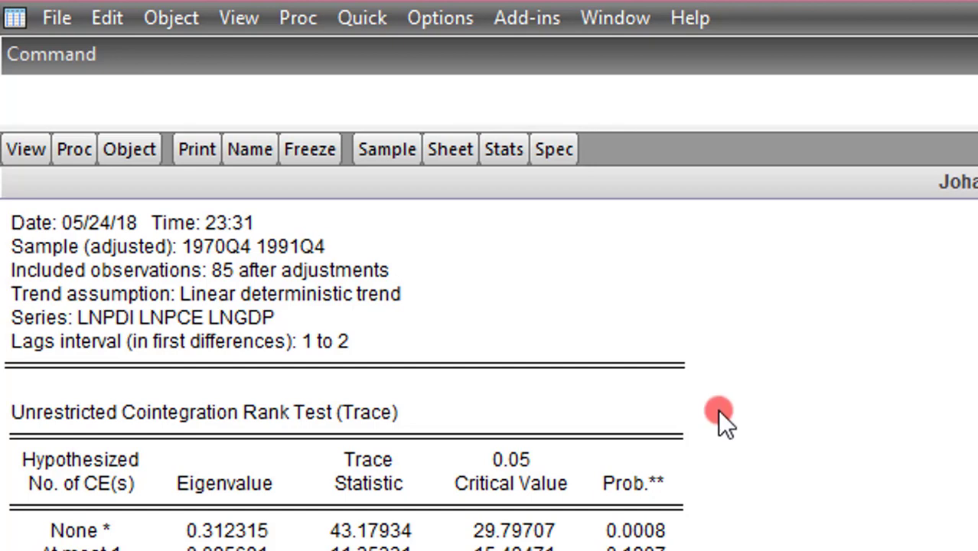
Specify a Vector Error Correction model with endogenous lnpdi lnpce lngdp and lag interval 1 1.
left_click(368, 16)
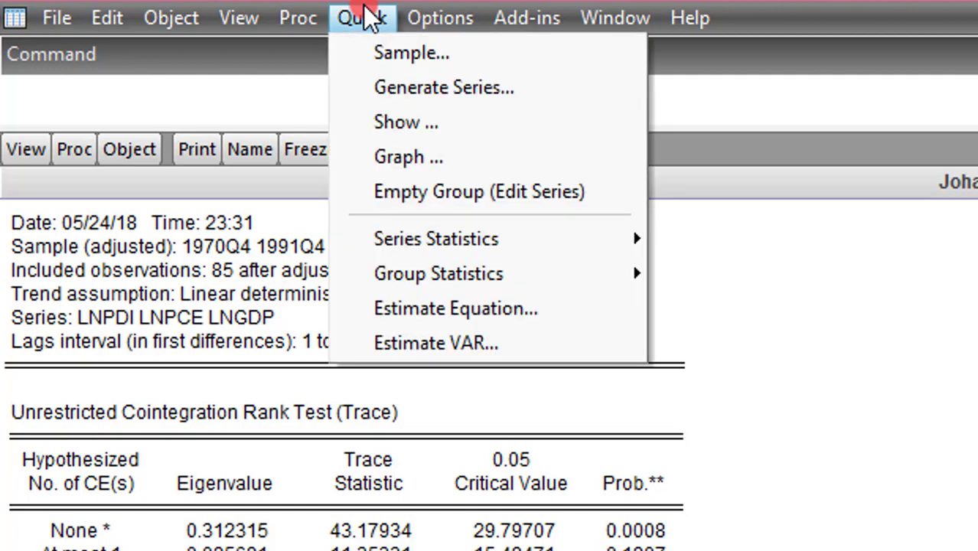
left_click(442, 338)
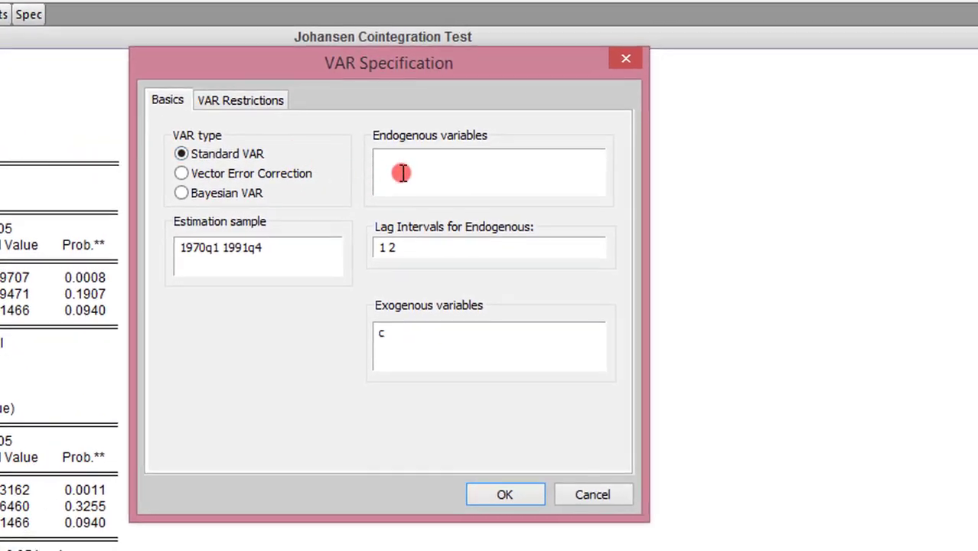
left_click(401, 174)
type("lnpdi lnpce lngdp")
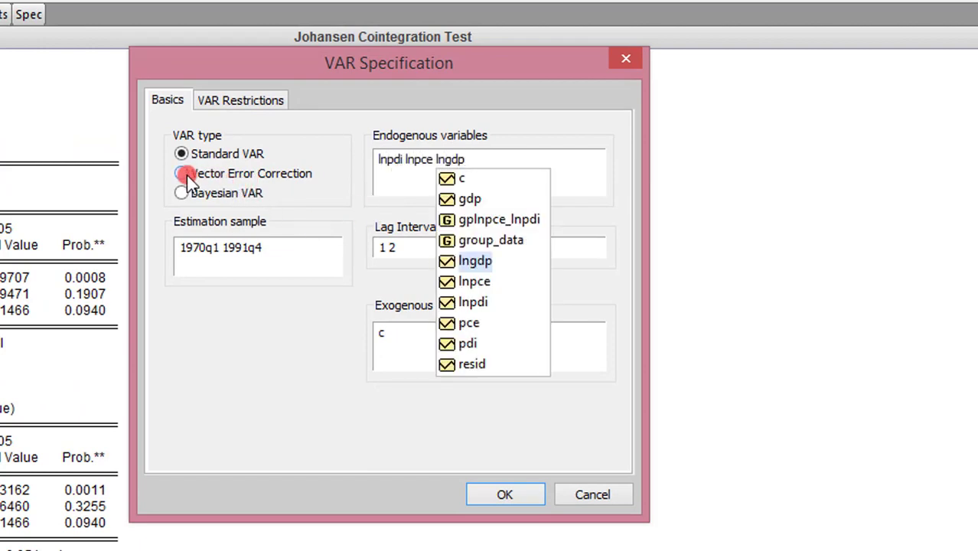
left_click(182, 174)
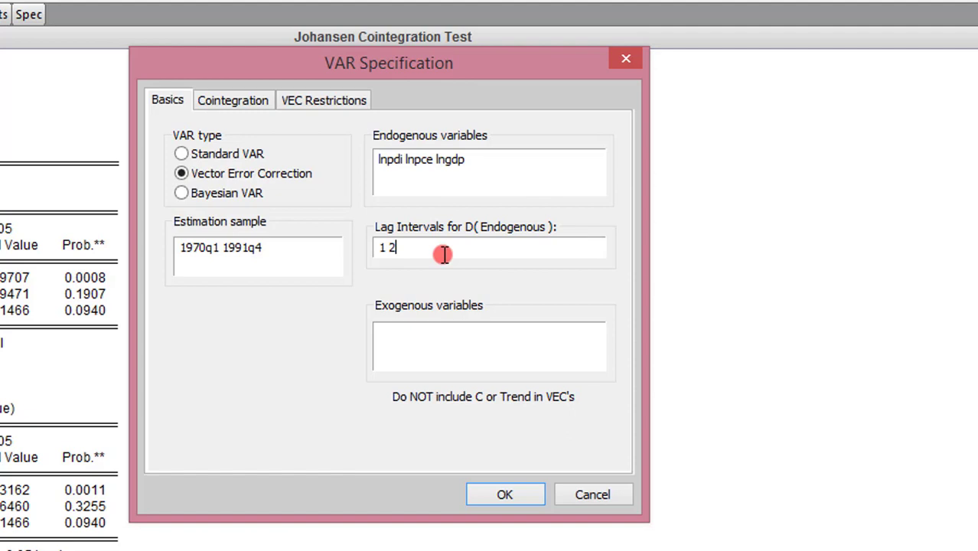
key("BackSpace")
type("1")
left_click(222, 103)
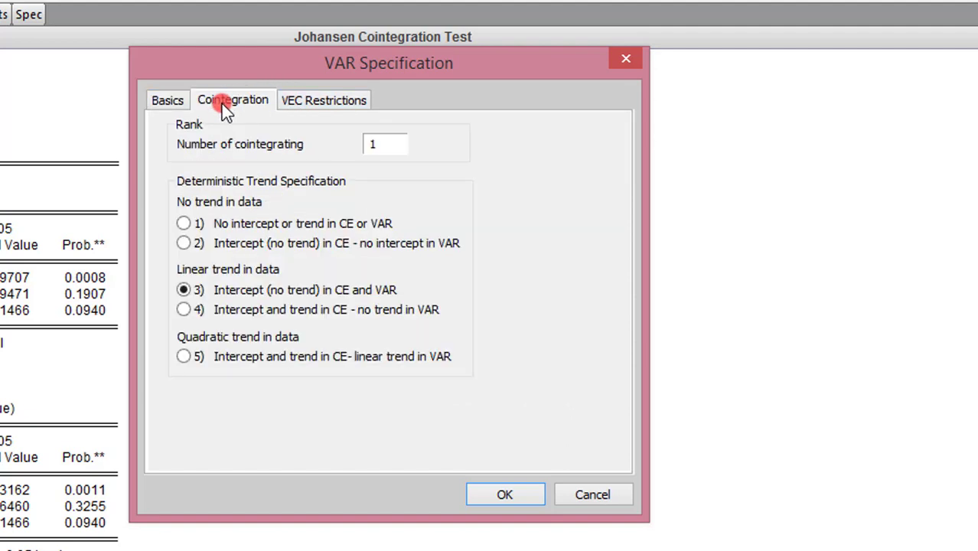
left_click(390, 152)
double_click(374, 144)
left_click(381, 146)
left_click(174, 103)
left_click(299, 106)
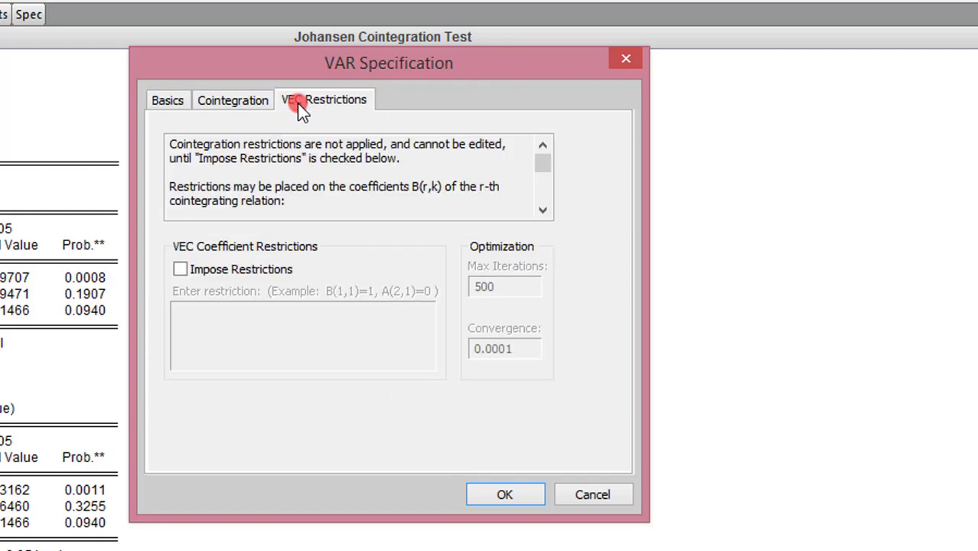
left_click(175, 100)
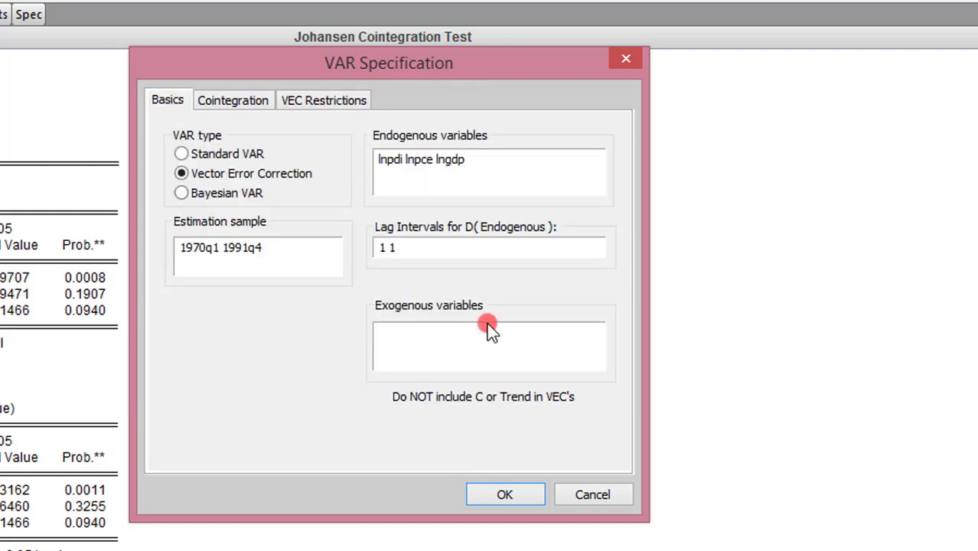
Estimate the VEC model and select the output from the header through the LNPDI(-1) row.
left_click(513, 495)
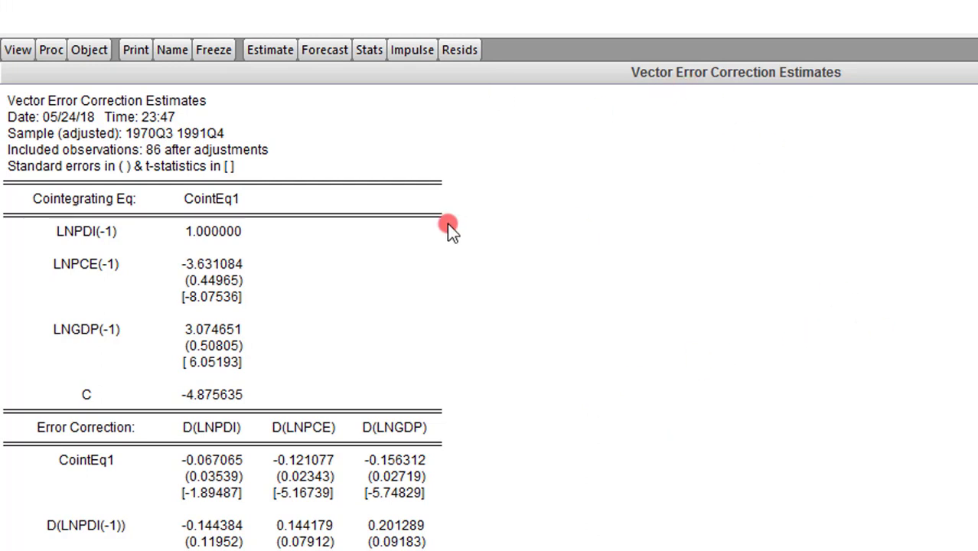
left_click_drag(9, 98, 429, 550)
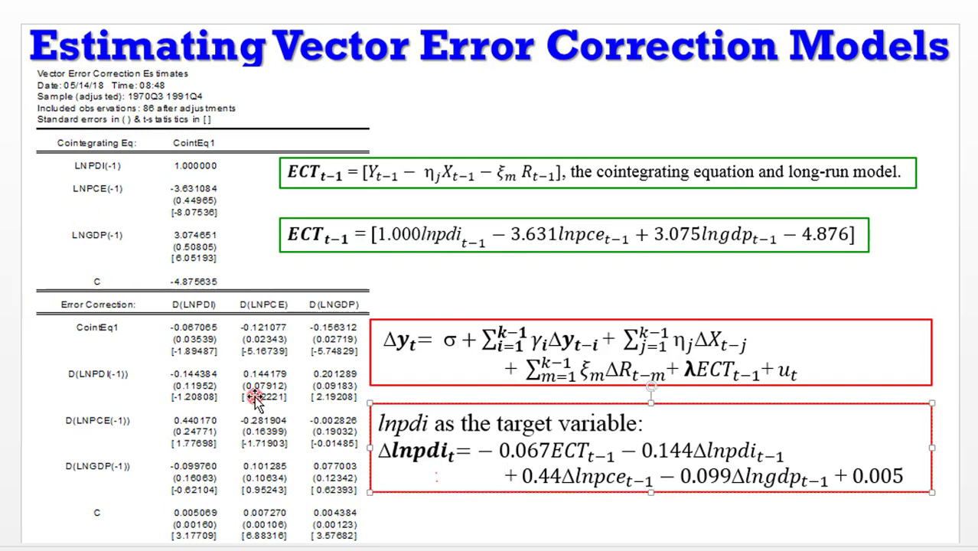
key("Down")
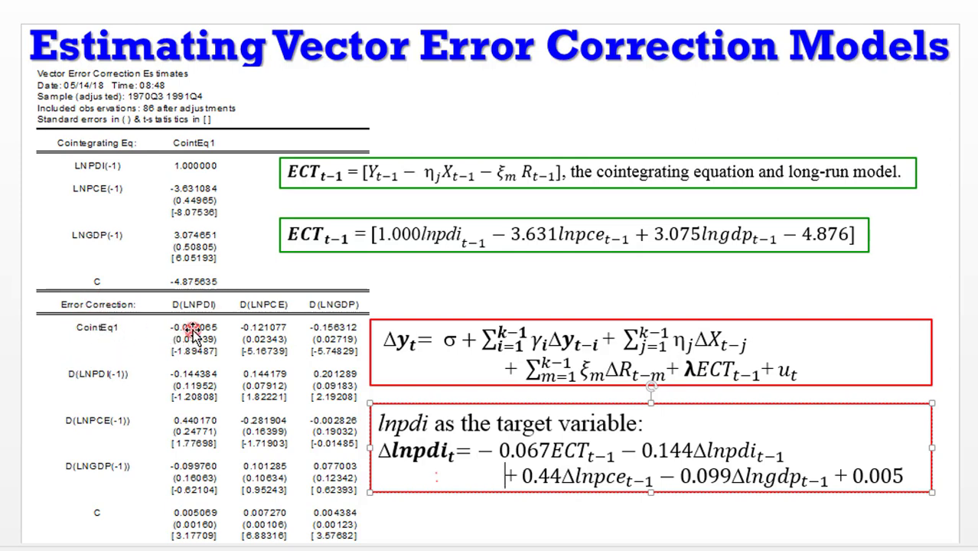
left_click(498, 320)
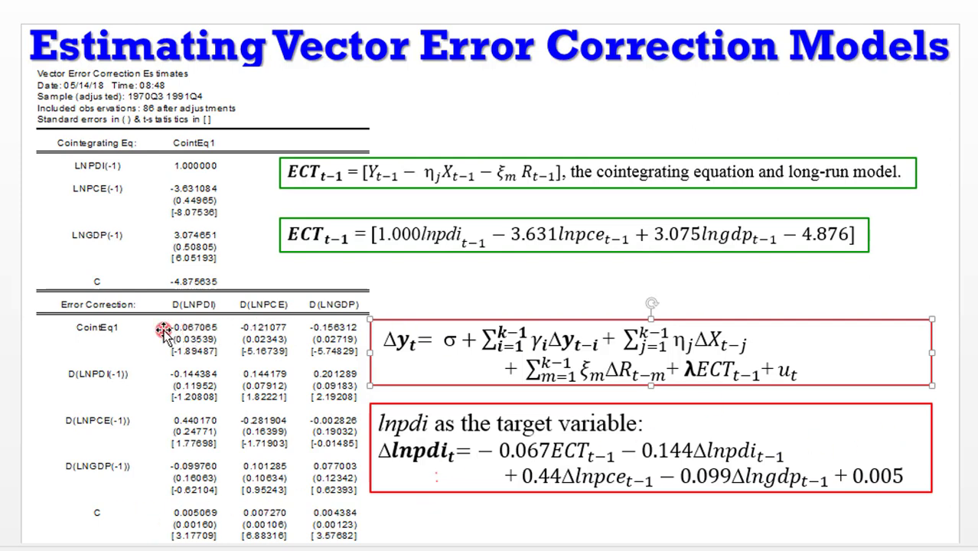
Deselect the slide's equation box and return to the EViews VEC estimates output.
key("Escape")
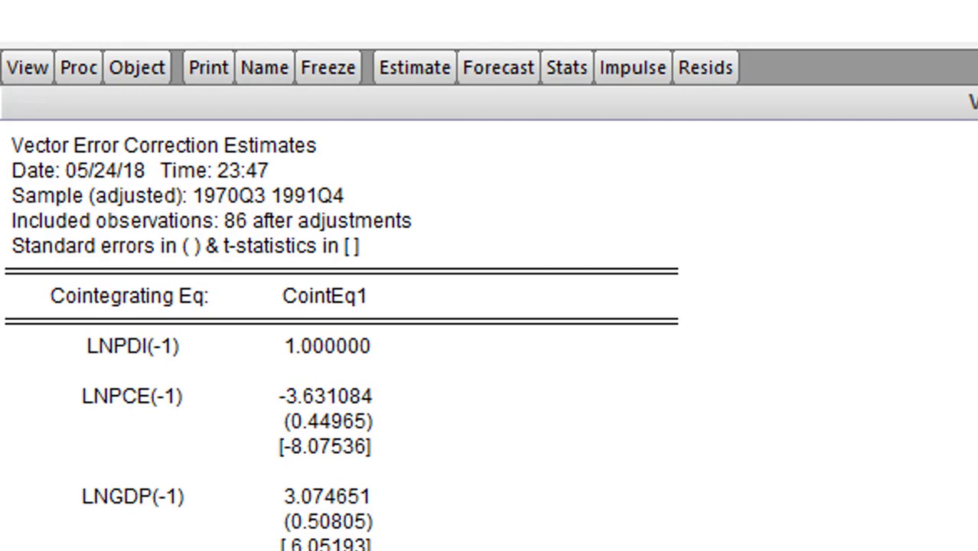
left_click(607, 305)
left_click(796, 417)
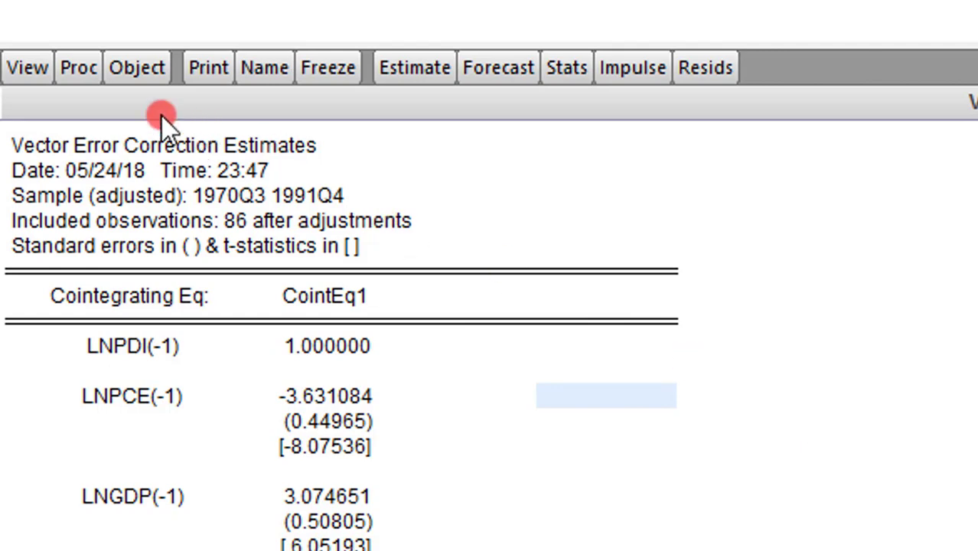
Run the residual Autocorrelation LM test with 2 lags and highlight its Prob. column (0.2928, 0.1186).
left_click(21, 56)
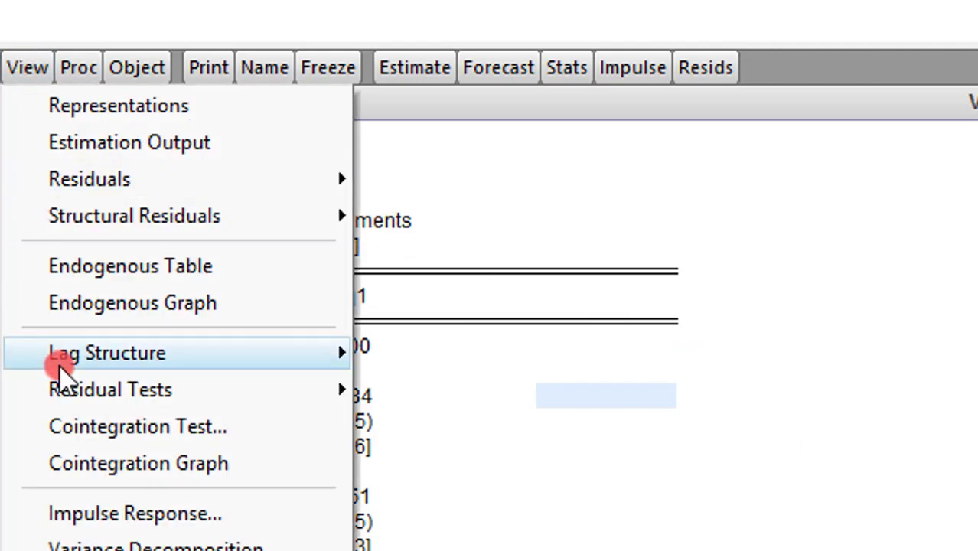
mouse_move(86, 388)
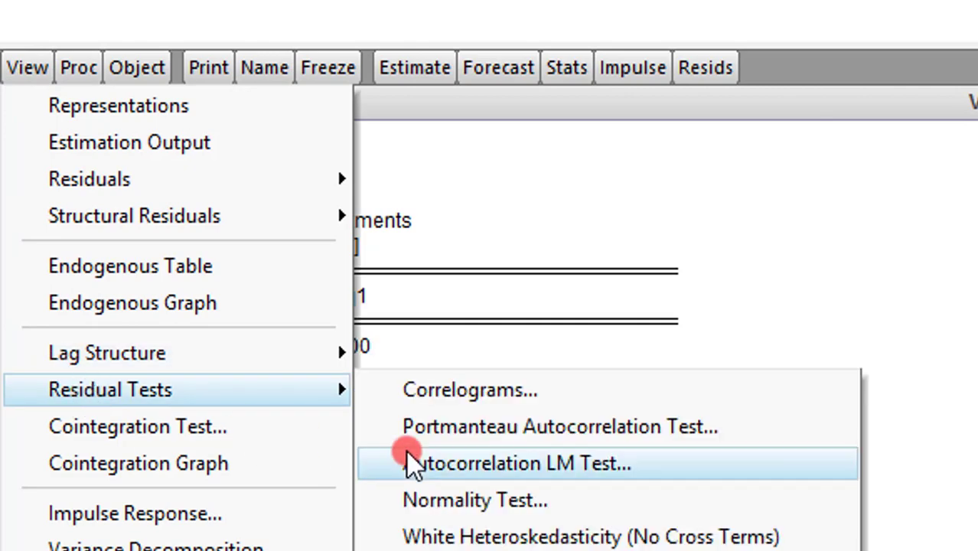
left_click(442, 463)
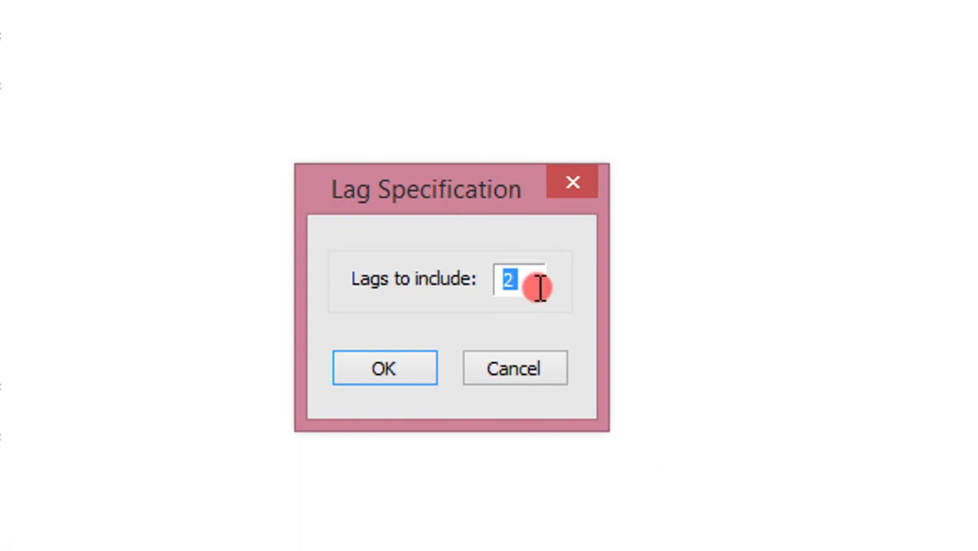
left_click(519, 283)
left_click(375, 370)
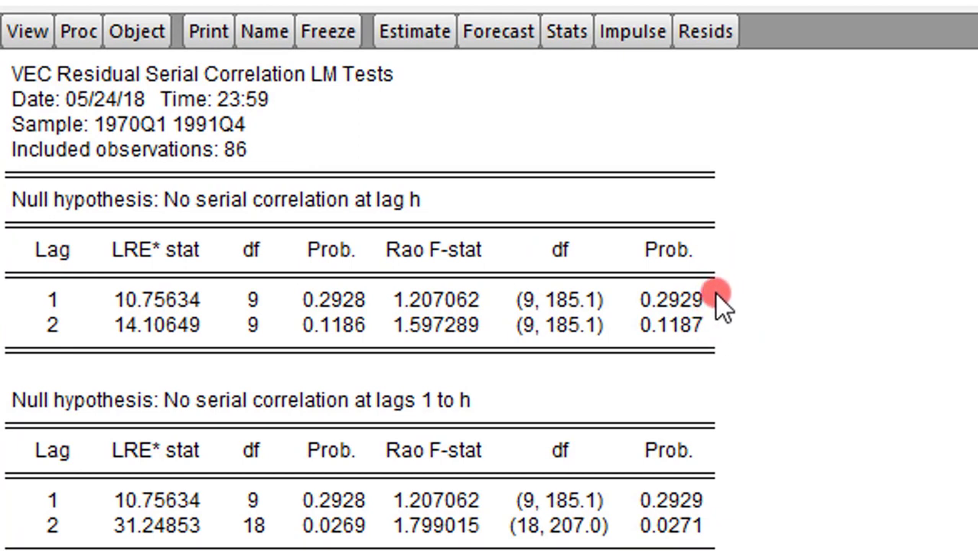
left_click(653, 259)
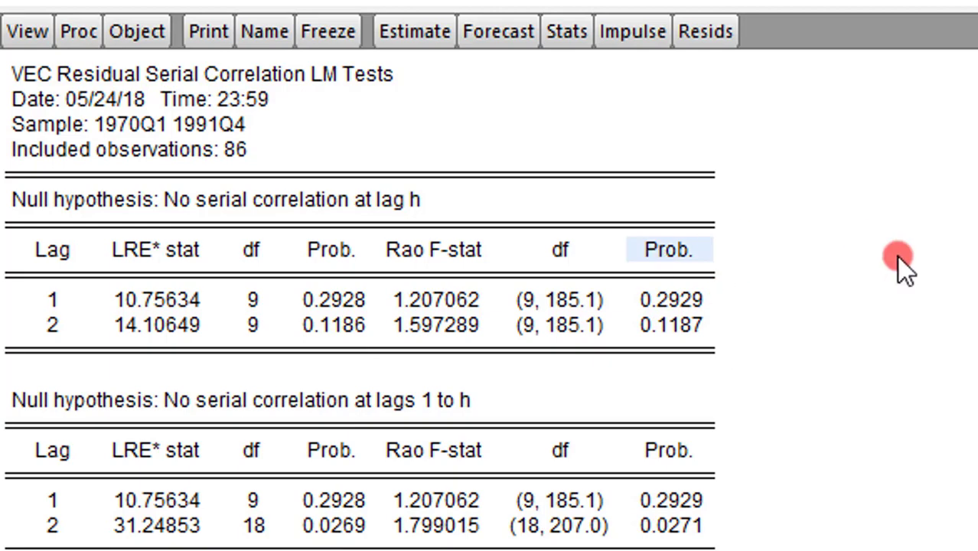
Run the residual Normality test with Cholesky (Lutkepohl) orthogonalization and review skewness, kurtosis and Jarque-Bera results.
left_click(13, 29)
mouse_move(108, 363)
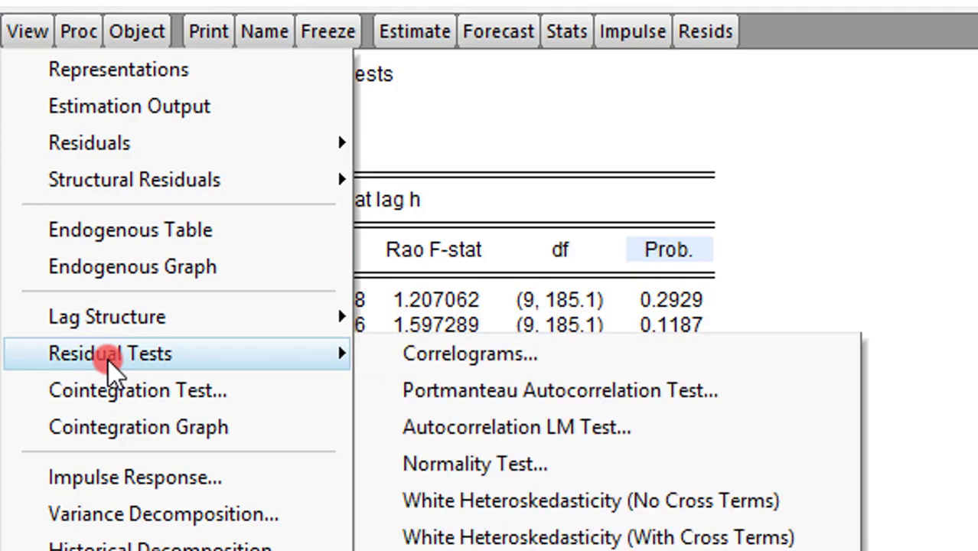
left_click(475, 463)
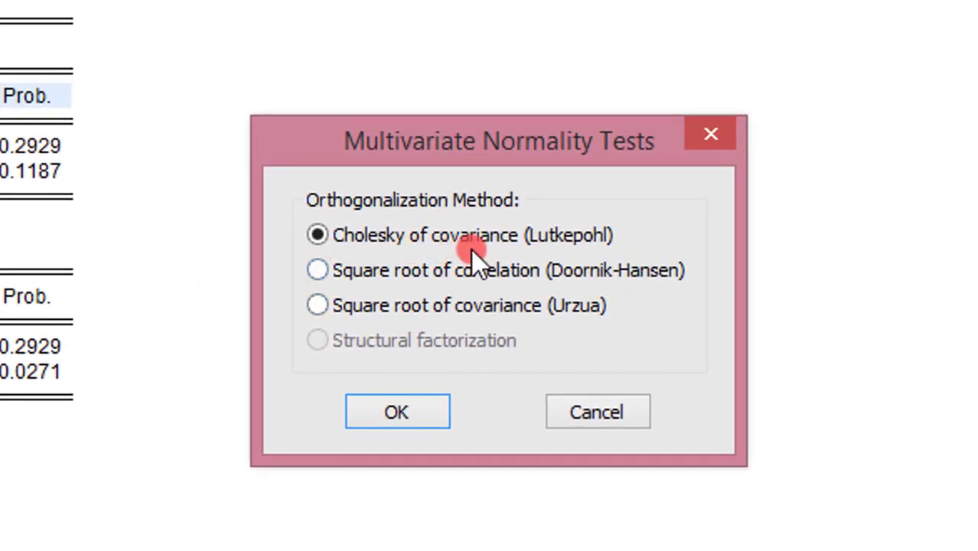
key("Return")
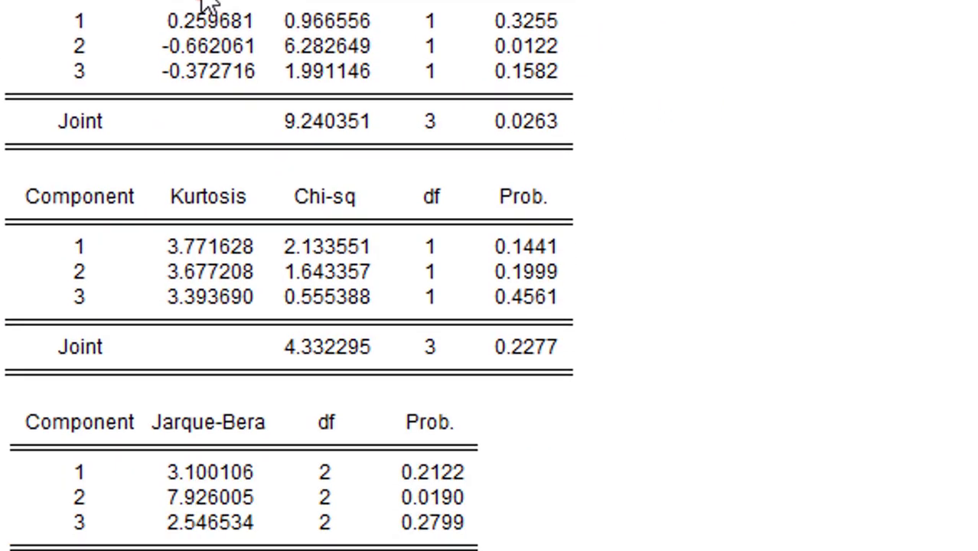
scroll(290, 273, "down", 1)
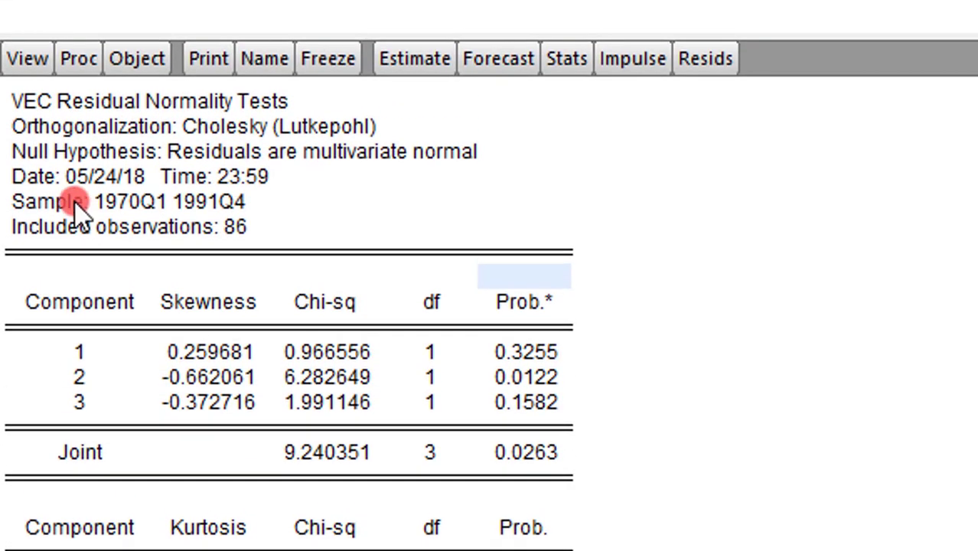
Mark the 0.0122 skewness probability, then run the White heteroskedasticity test without cross terms.
left_click(611, 216)
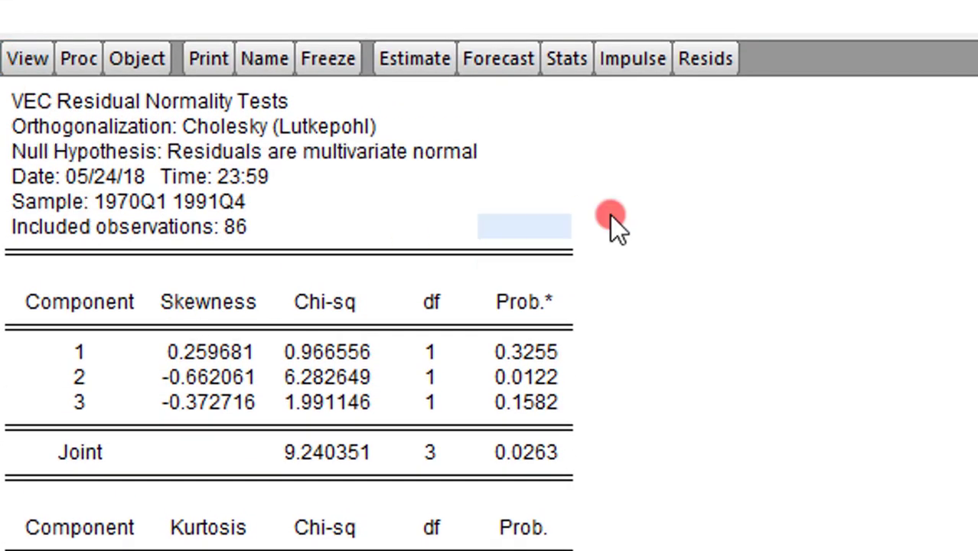
left_click(630, 372)
left_click(29, 57)
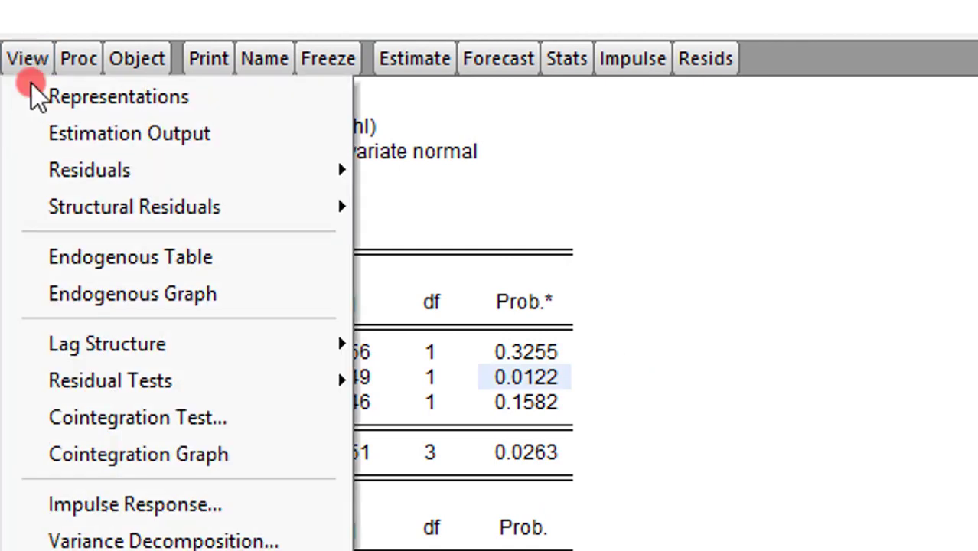
mouse_move(140, 387)
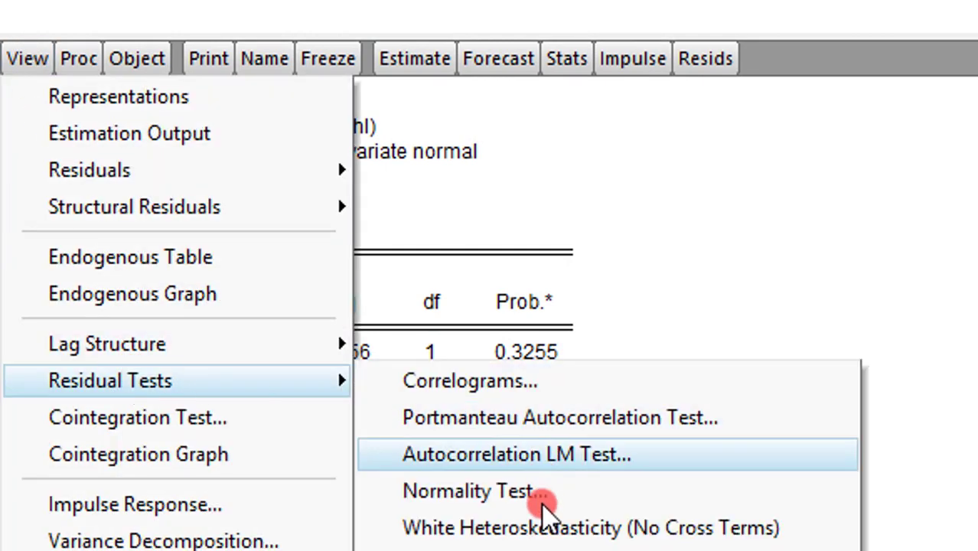
left_click(490, 525)
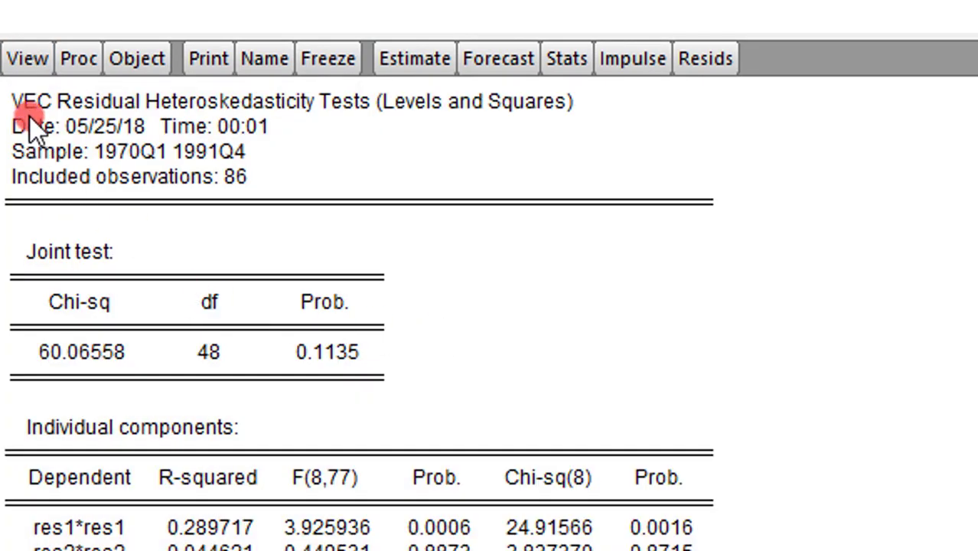